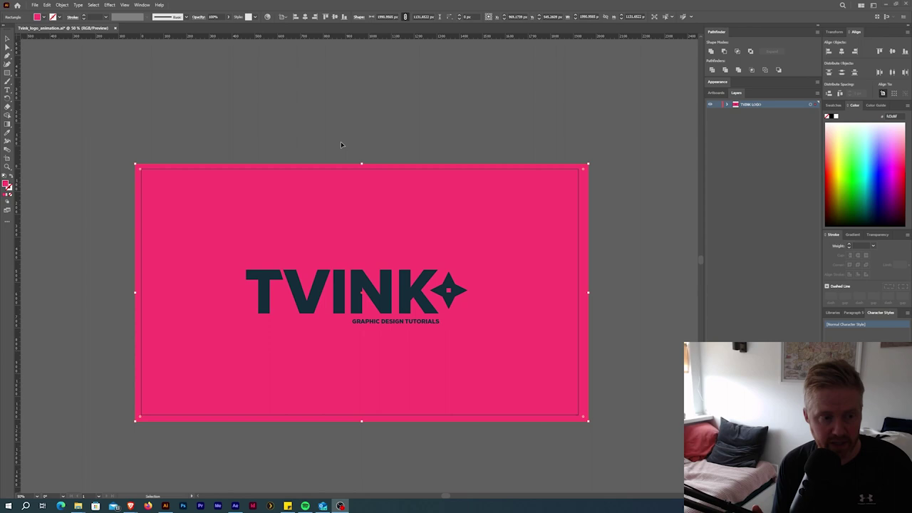
Step: Recentre the artboard and select the pink background rectangle
{"action": "scroll", "coordinate": [350, 73], "scroll_direction": "up", "scroll_amount": 1}
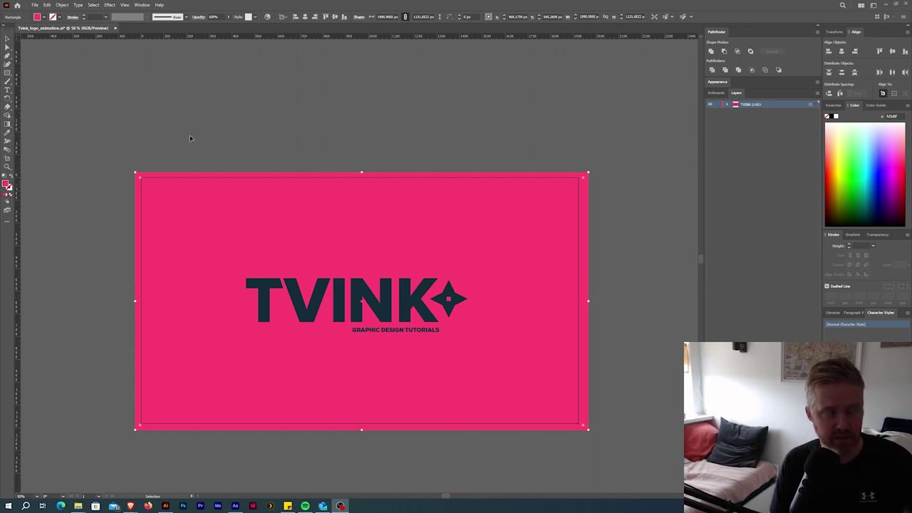
{"action": "left_click", "coordinate": [262, 128]}
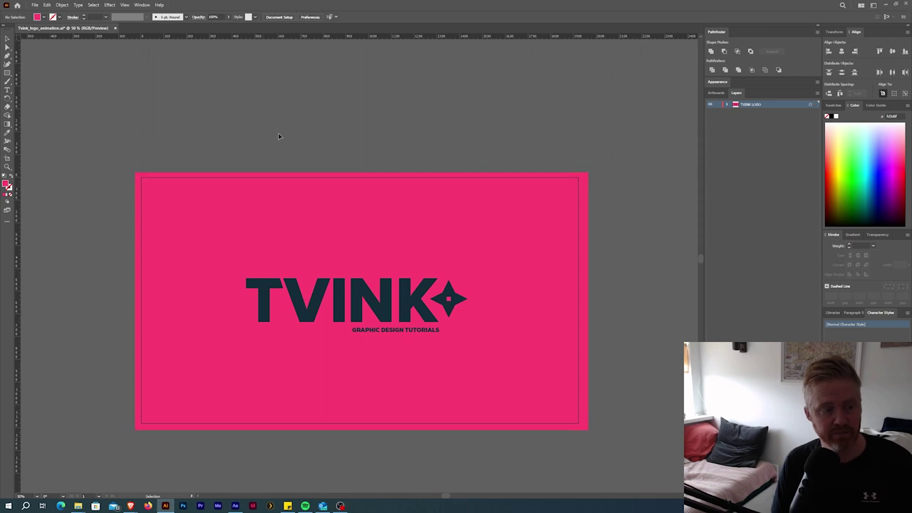
{"action": "left_click_drag", "start_coordinate": [372, 270], "coordinate": [406, 249]}
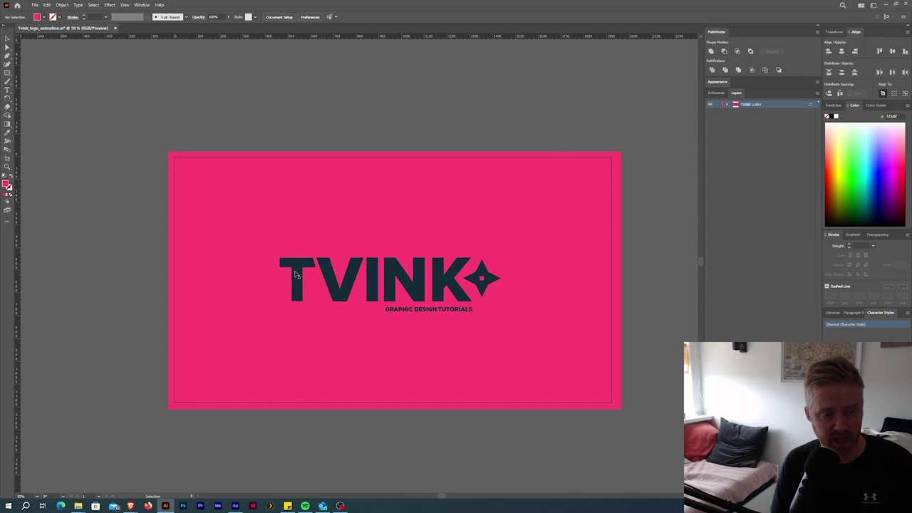
{"action": "left_click", "coordinate": [340, 156]}
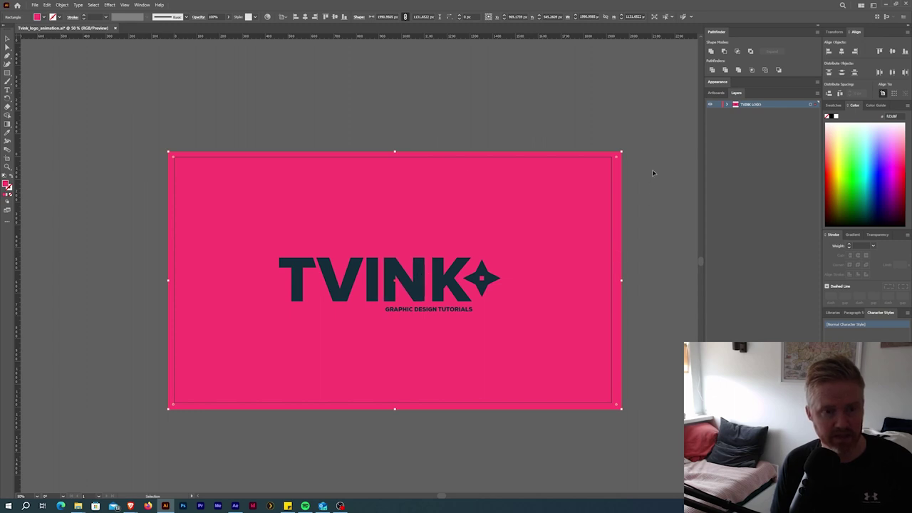
{"action": "left_click", "coordinate": [631, 176]}
{"action": "left_click", "coordinate": [568, 179]}
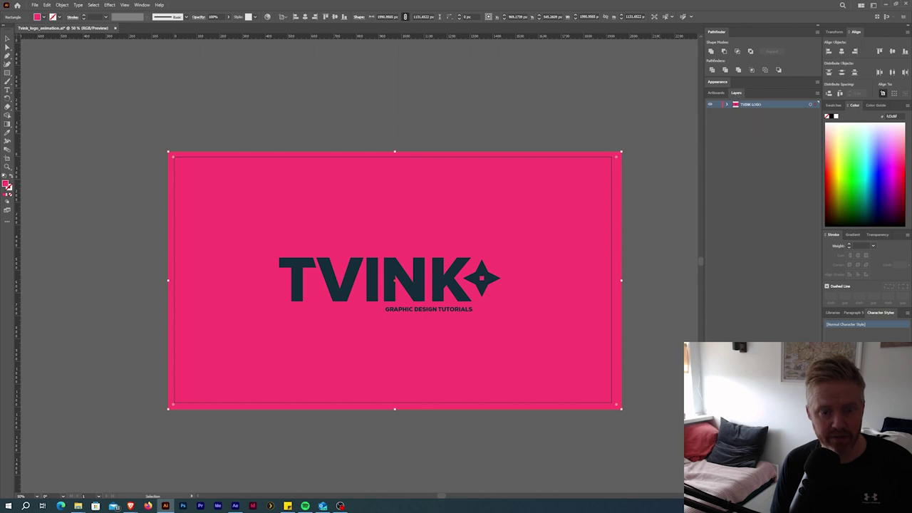
Step: Move the pink rectangle onto a new Layer 2 placed below the TVINK LOGO layer
{"action": "key", "text": "ctrl+l"}
{"action": "left_click", "coordinate": [508, 125]}
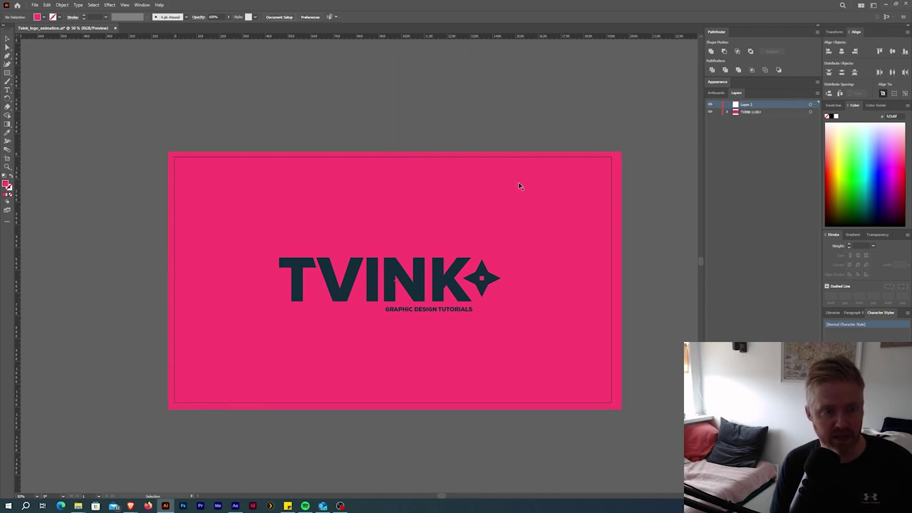
{"action": "left_click", "coordinate": [518, 182]}
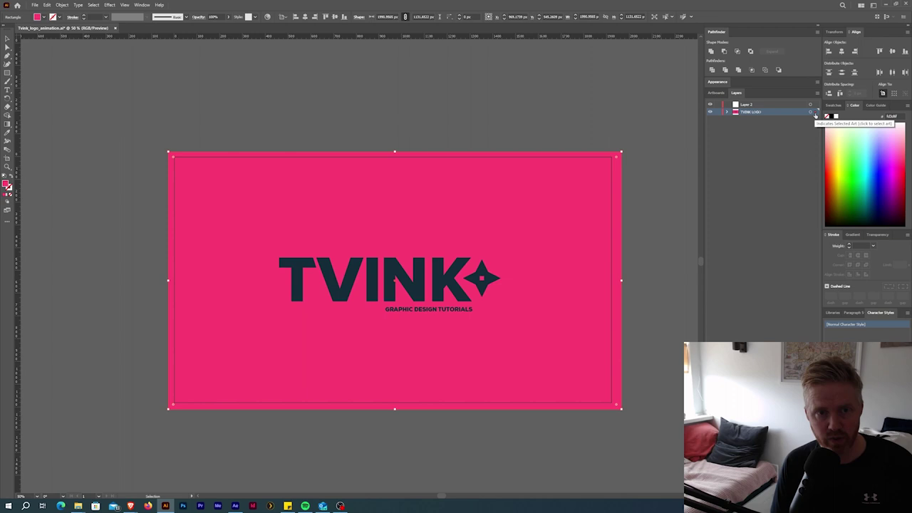
{"action": "left_click", "coordinate": [811, 113]}
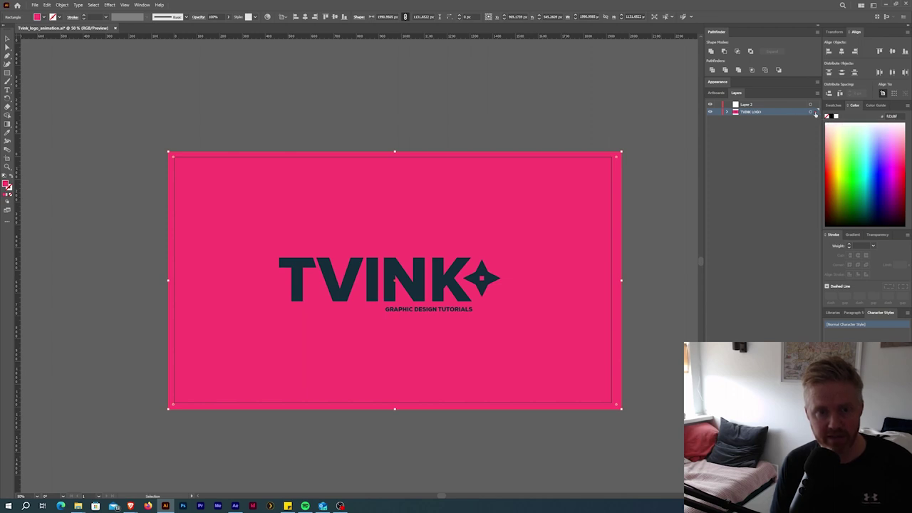
{"action": "left_click", "coordinate": [817, 105]}
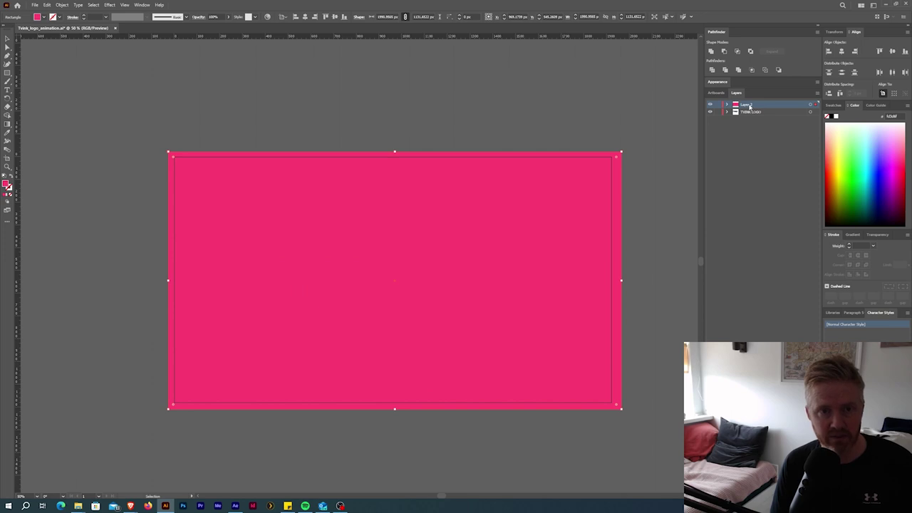
{"action": "key", "text": "Return"}
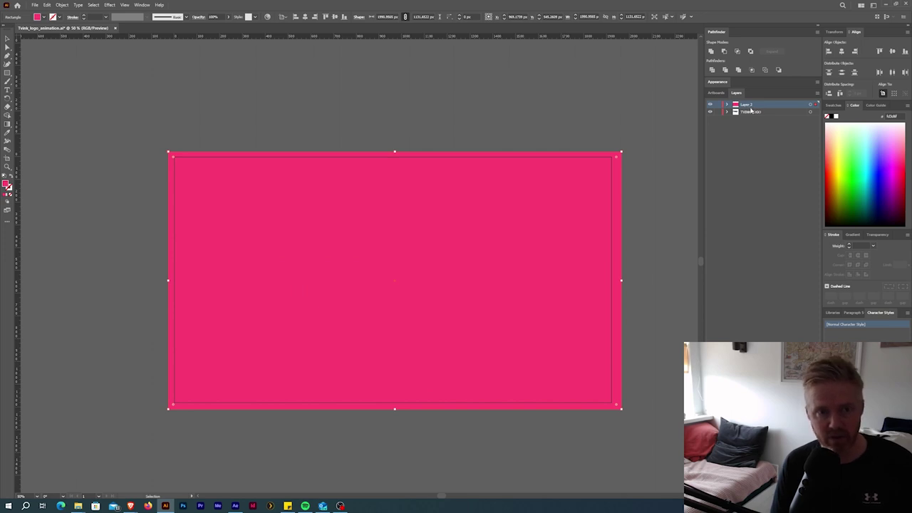
{"action": "left_click_drag", "start_coordinate": [746, 105], "coordinate": [750, 118]}
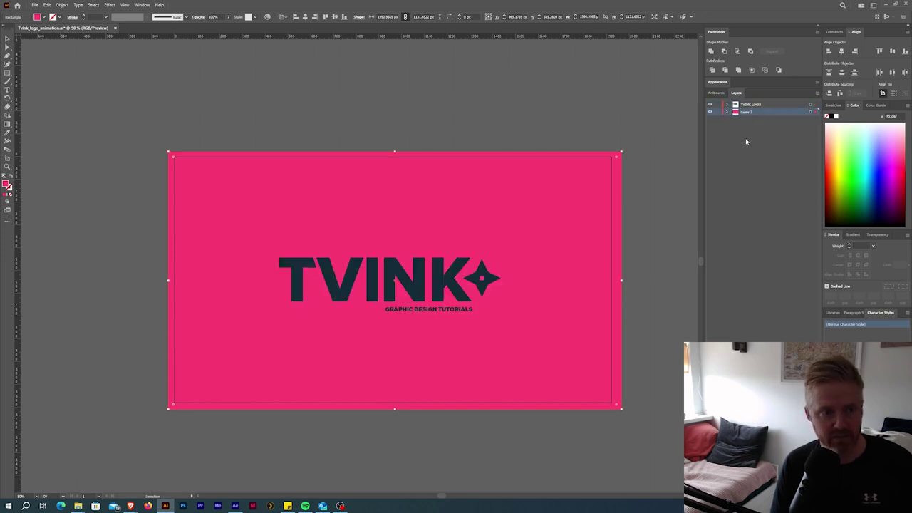
Step: Lock the background Layer 2, select the letter T, and add a new layer
{"action": "left_click", "coordinate": [719, 112]}
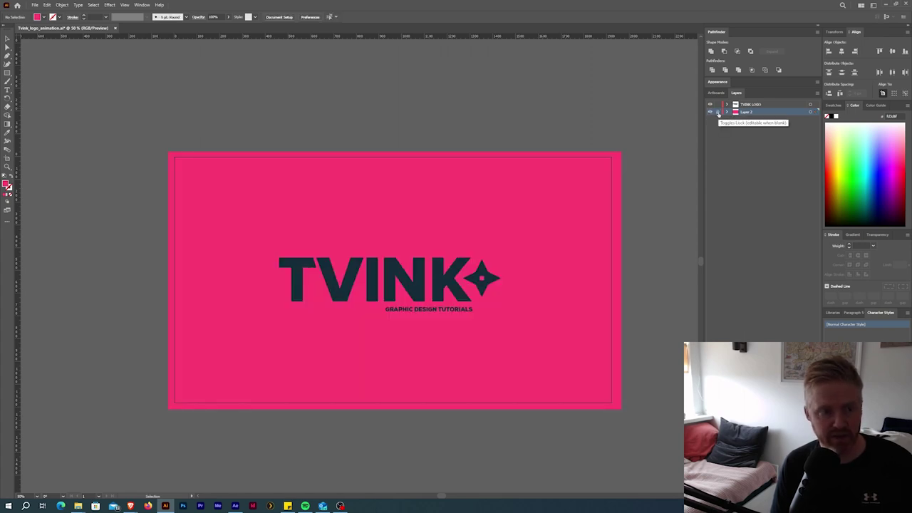
{"action": "left_click", "coordinate": [300, 285]}
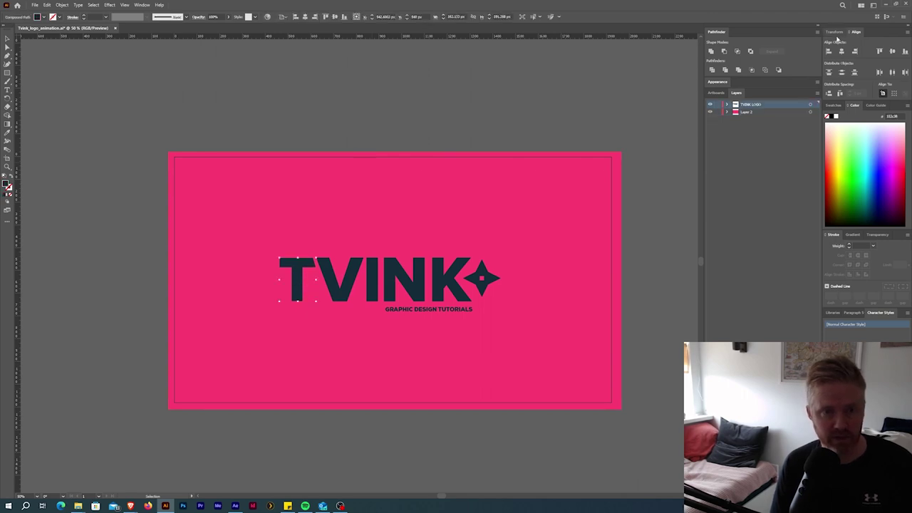
{"action": "left_click", "coordinate": [776, 112]}
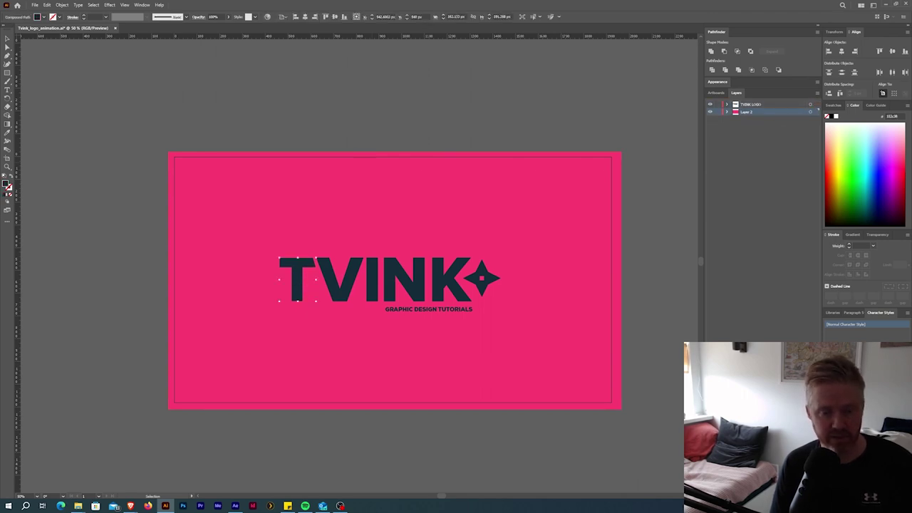
{"action": "key", "text": "ctrl+l"}
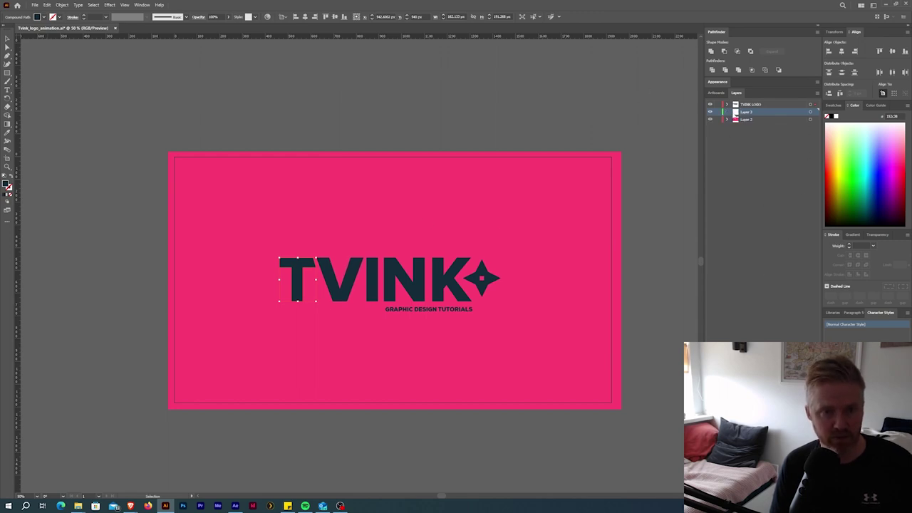
Step: Move the letter T onto Layer 3 and rename that layer 'T'
{"action": "left_click", "coordinate": [752, 105]}
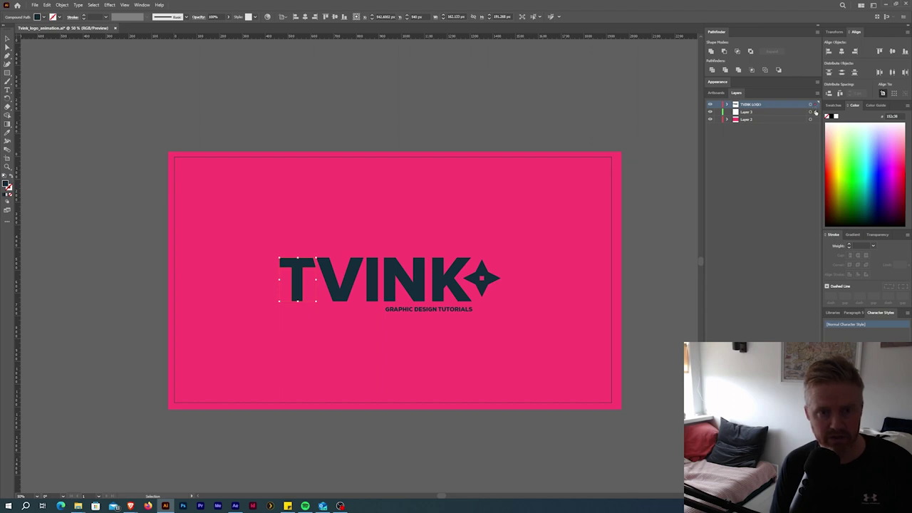
{"action": "left_click_drag", "start_coordinate": [816, 105], "coordinate": [816, 112]}
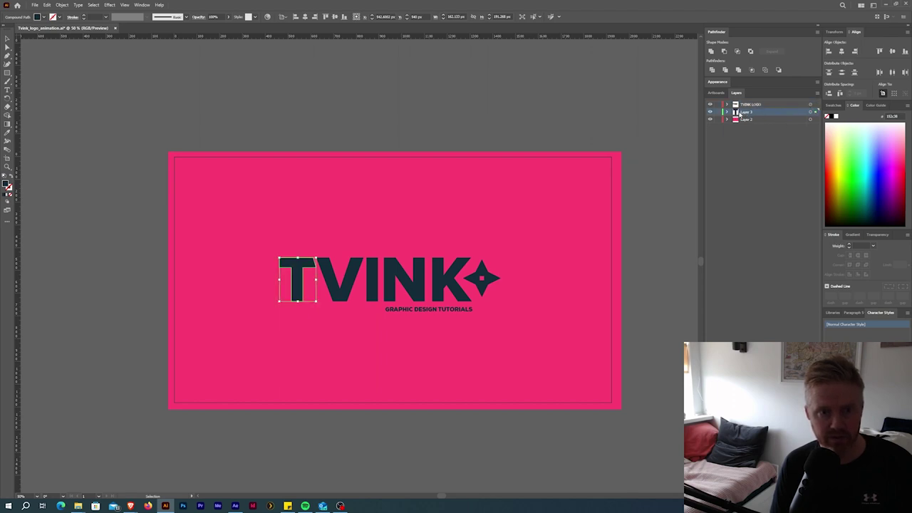
{"action": "double_click", "coordinate": [750, 113]}
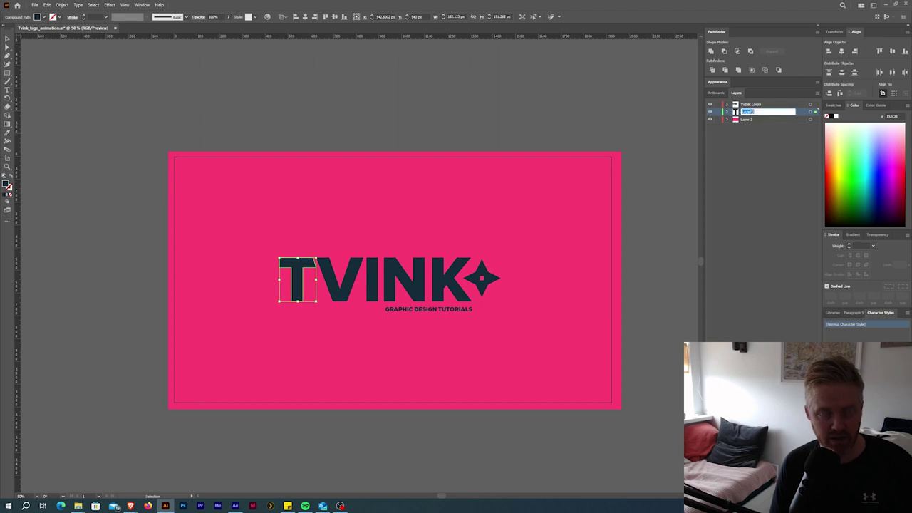
{"action": "type", "text": "T"}
{"action": "key", "text": "Return"}
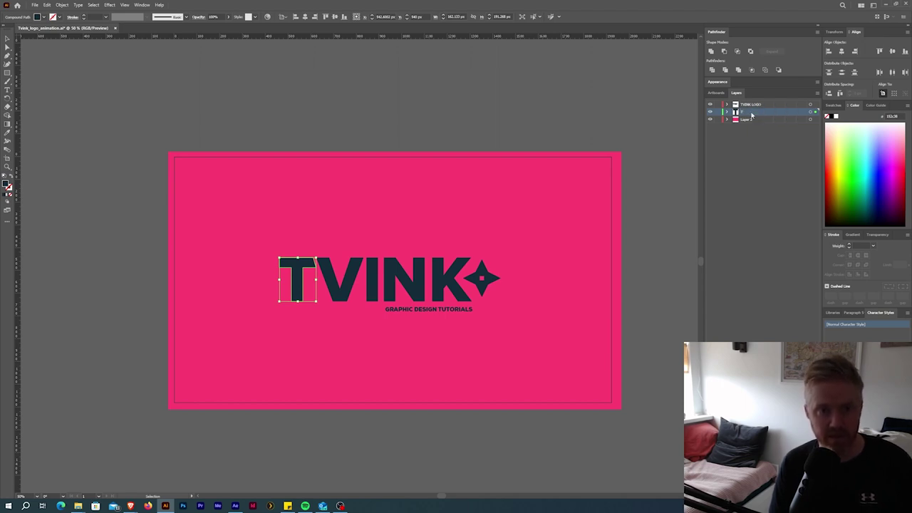
Step: Create layers for the V, I and N letters, naming them 'V' and 'NI'
{"action": "left_click", "coordinate": [341, 279]}
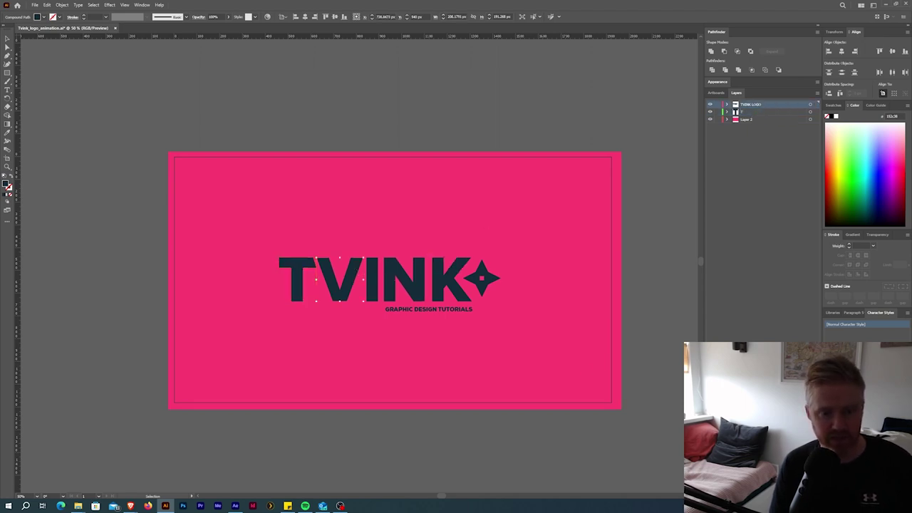
{"action": "key", "text": "ctrl+l"}
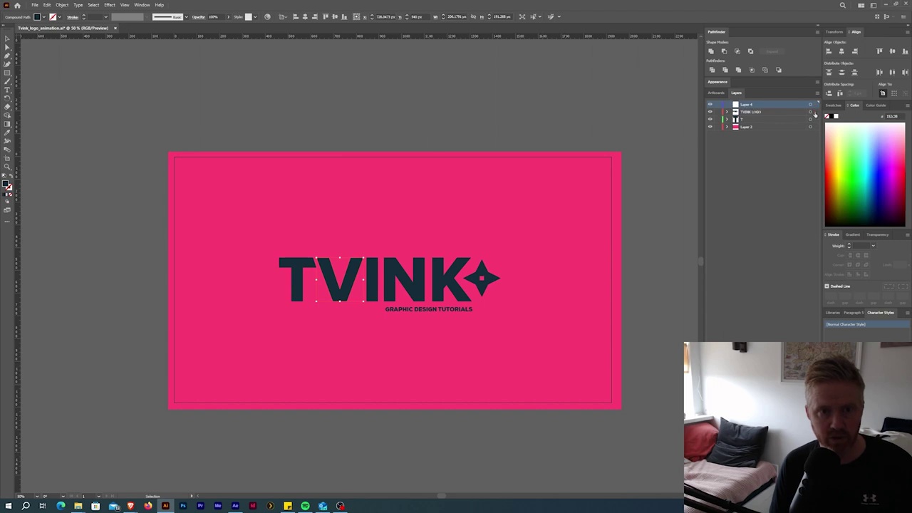
{"action": "double_click", "coordinate": [746, 105]}
{"action": "type", "text": "V"}
{"action": "key", "text": "Return"}
{"action": "left_click", "coordinate": [372, 280]}
{"action": "key", "text": "ctrl+l"}
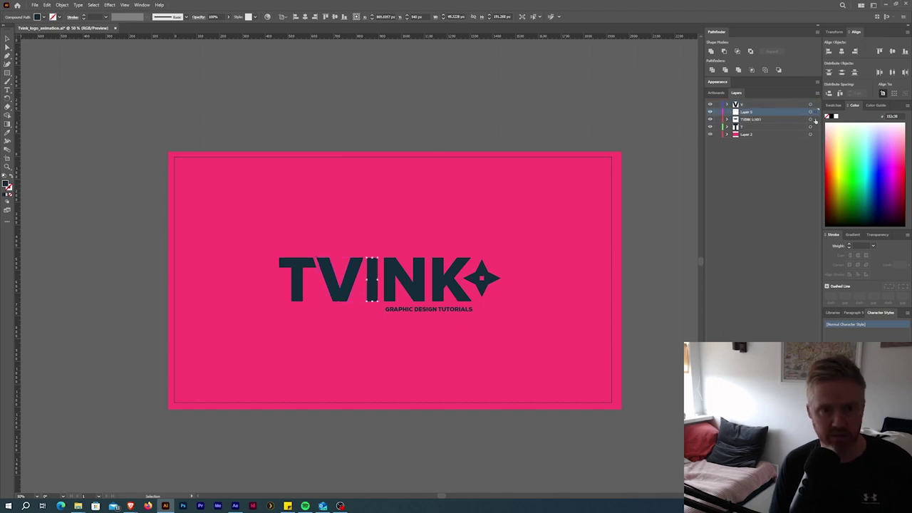
{"action": "key", "text": "ctrl+l"}
{"action": "left_click", "coordinate": [404, 280]}
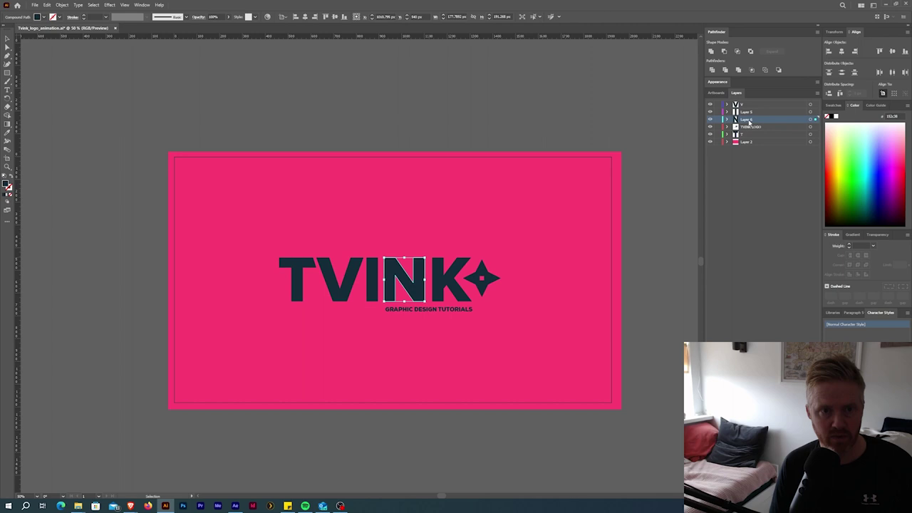
{"action": "double_click", "coordinate": [748, 119]}
{"action": "type", "text": "NI"}
Step: Add new layers named 'K' and 'STAR' for the letter K and the star
{"action": "left_click", "coordinate": [449, 281]}
{"action": "key", "text": "ctrl+l"}
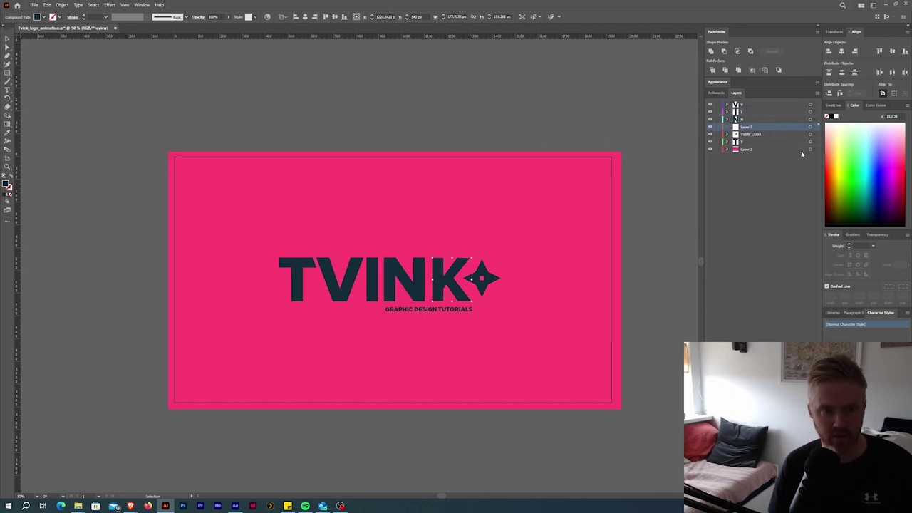
{"action": "double_click", "coordinate": [746, 126]}
{"action": "type", "text": "K"}
{"action": "key", "text": "Return"}
{"action": "left_click", "coordinate": [481, 278]}
{"action": "key", "text": "ctrl+l"}
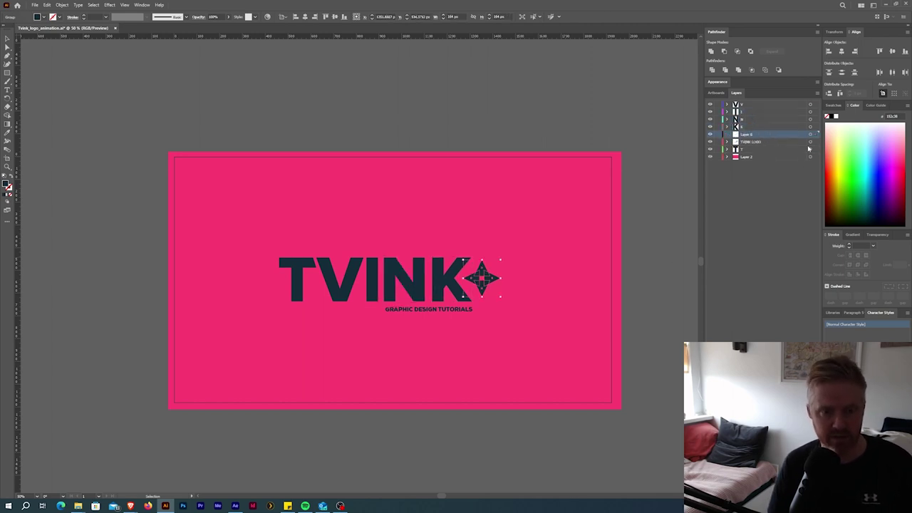
{"action": "double_click", "coordinate": [749, 134]}
{"action": "type", "text": "STAR"}
{"action": "key", "text": "Return"}
{"action": "left_click", "coordinate": [428, 309]}
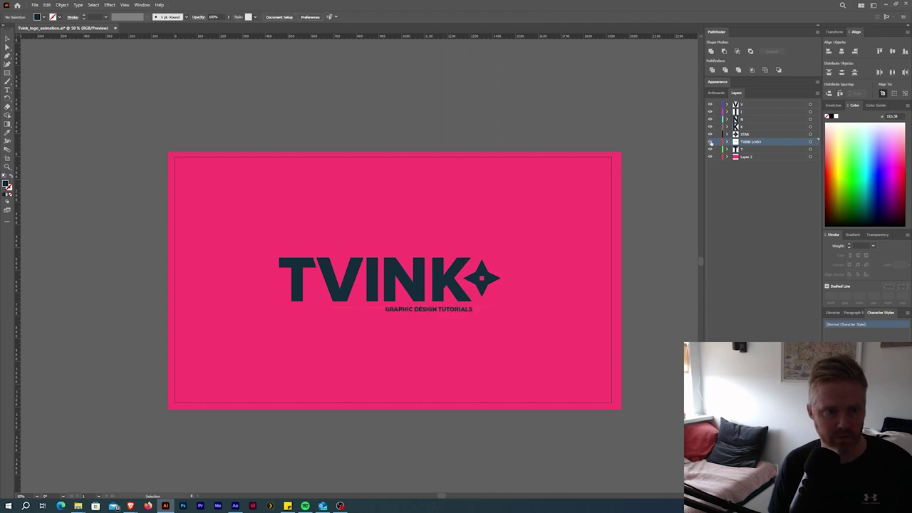
Step: Rename the tagline's layer to 'subtitle'
{"action": "double_click", "coordinate": [748, 141]}
{"action": "type", "text": "subtitle"}
{"action": "key", "text": "Return"}
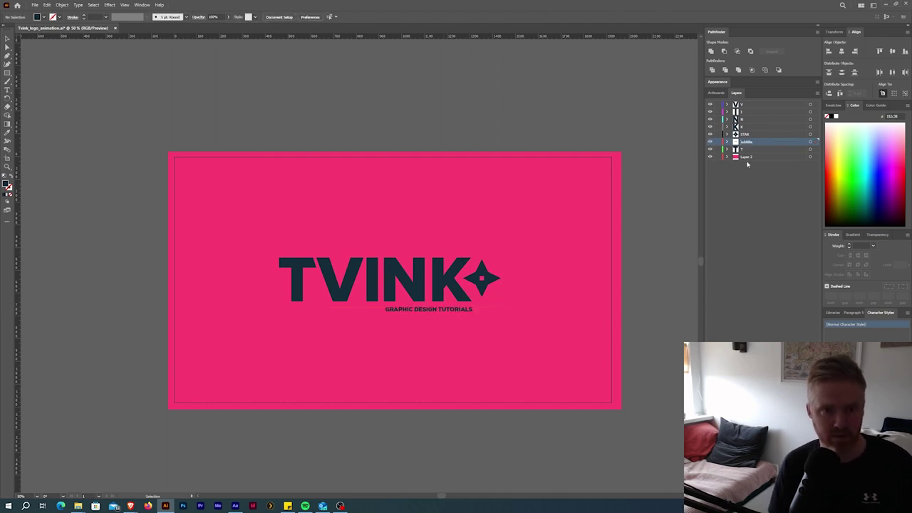
Step: Save the layered Illustrator file and switch to After Effects
{"action": "left_click", "coordinate": [746, 158]}
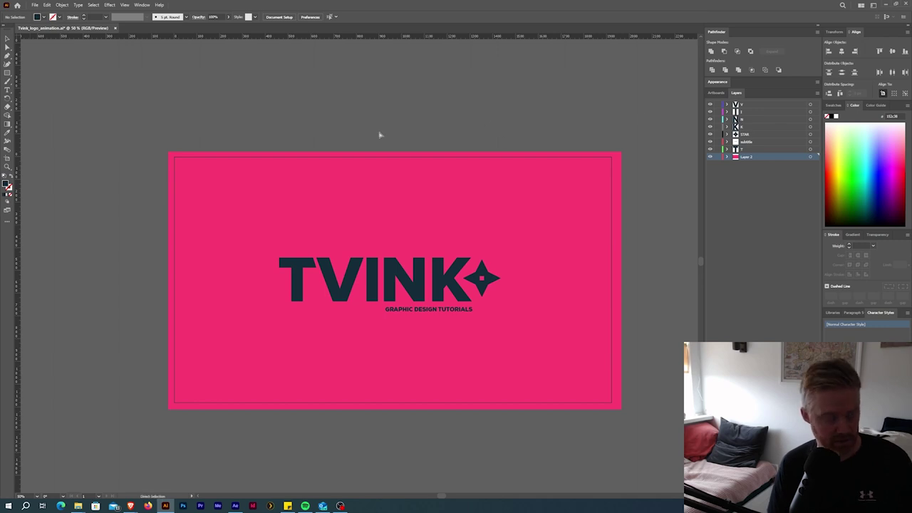
{"action": "key", "text": "ctrl+s"}
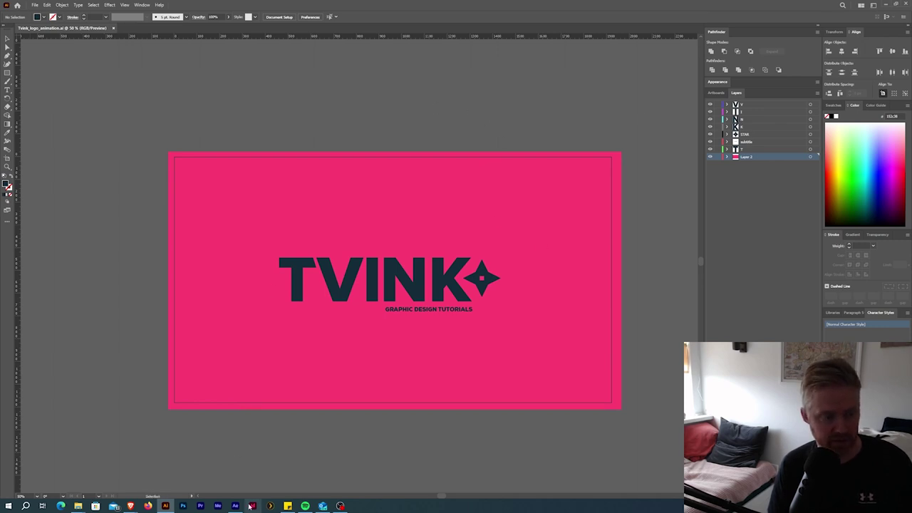
{"action": "left_click", "coordinate": [237, 506]}
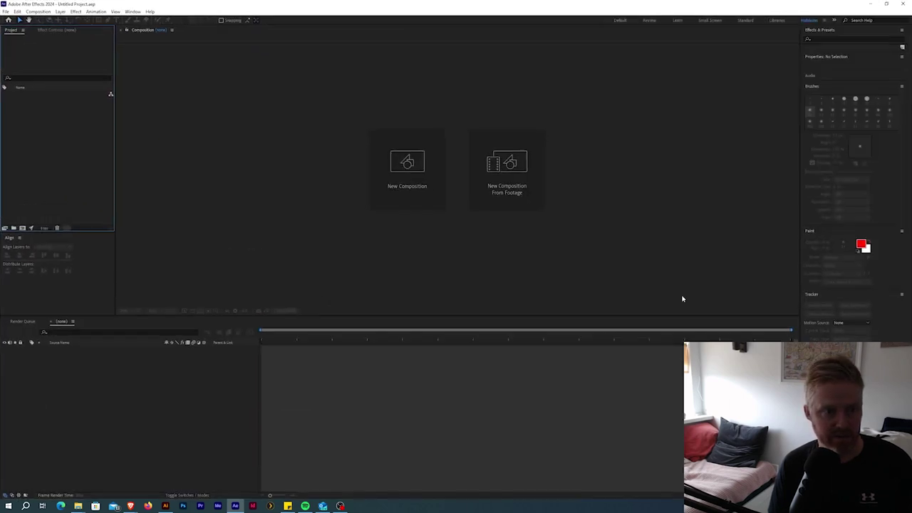
Step: Import the TVINK logo .ai file as Composition - Retain Layer Sizes
{"action": "left_click", "coordinate": [5, 11]}
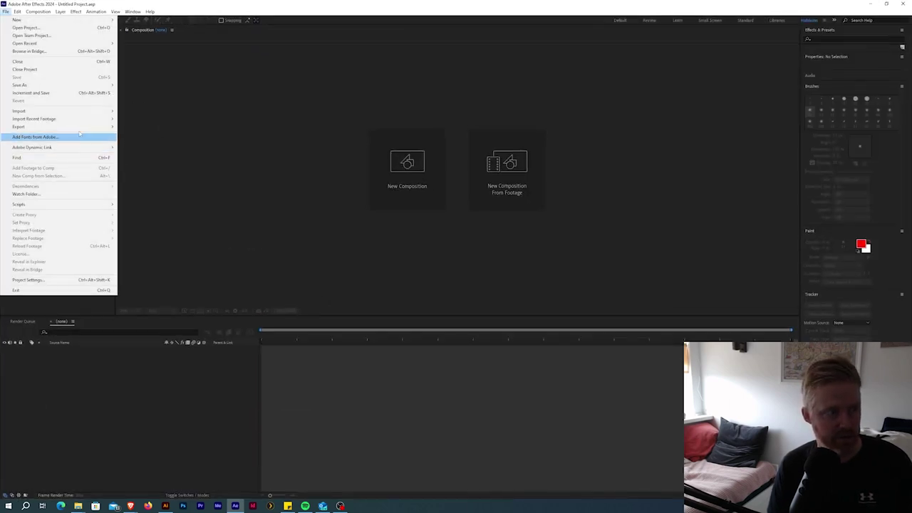
{"action": "mouse_move", "coordinate": [19, 111]}
{"action": "left_click", "coordinate": [135, 109]}
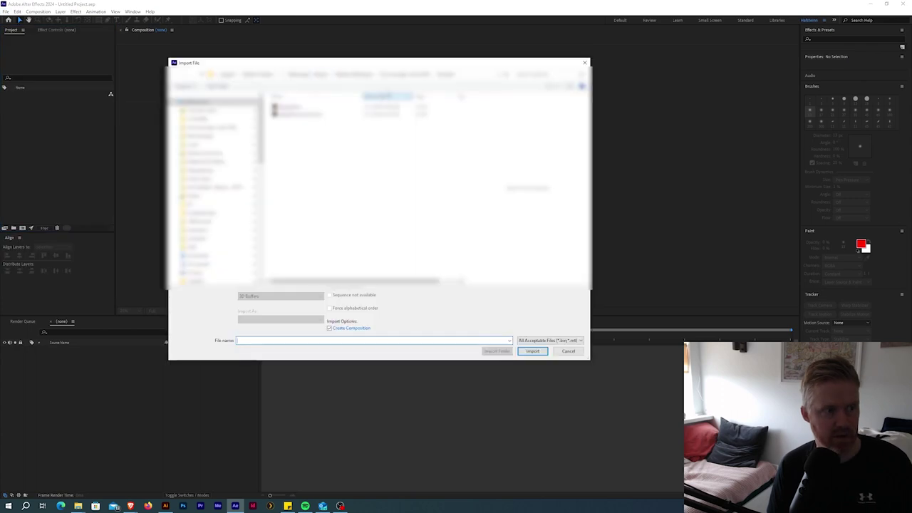
{"action": "scroll", "coordinate": [221, 195], "scroll_direction": "down", "scroll_amount": 1}
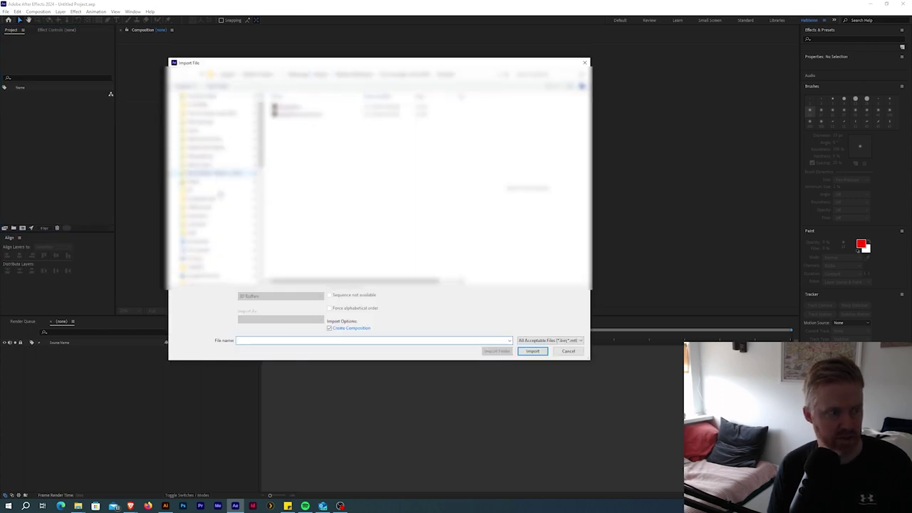
{"action": "left_click", "coordinate": [199, 269]}
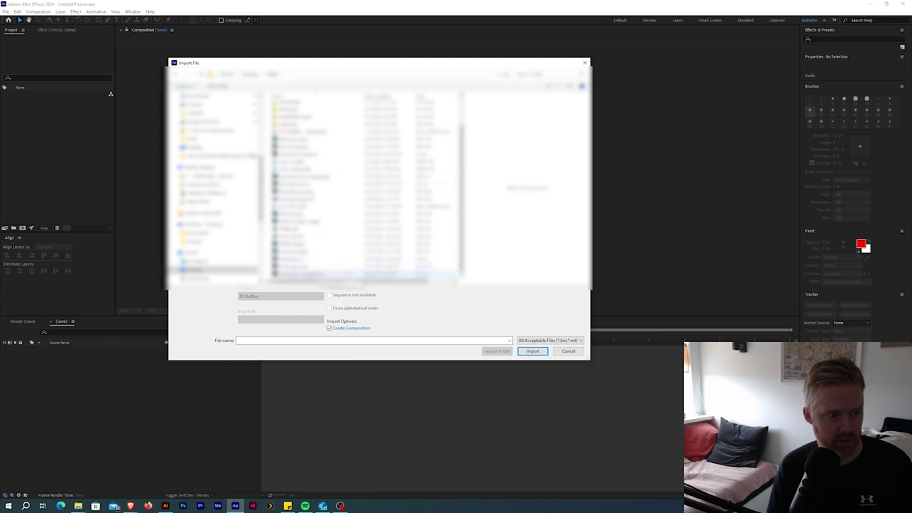
{"action": "left_click", "coordinate": [299, 275]}
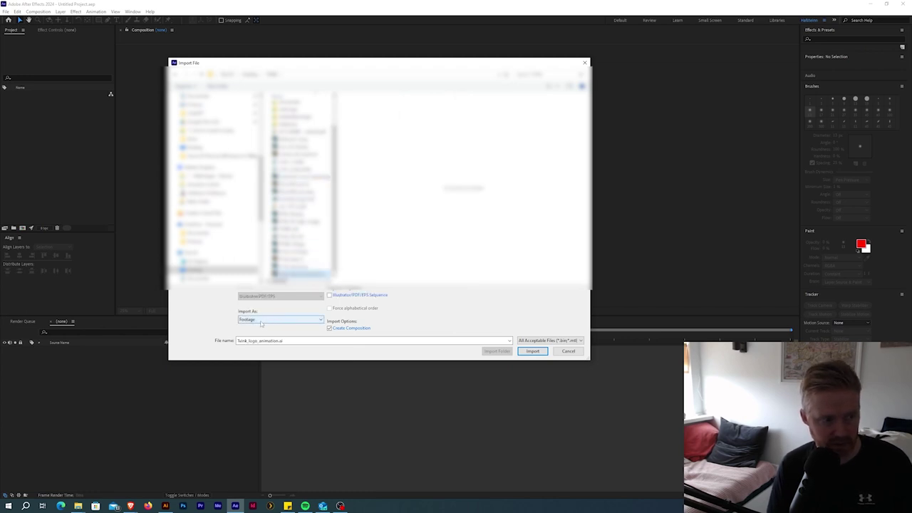
{"action": "left_click", "coordinate": [251, 320]}
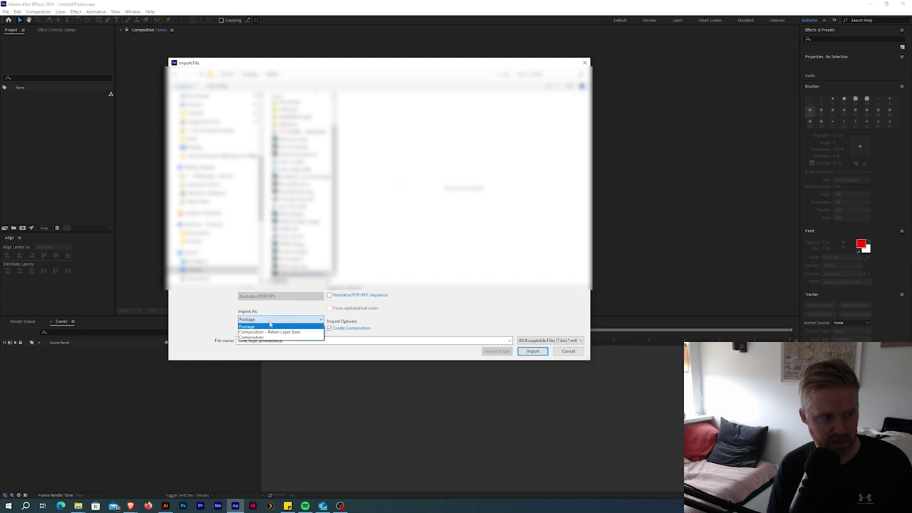
{"action": "left_click", "coordinate": [308, 332]}
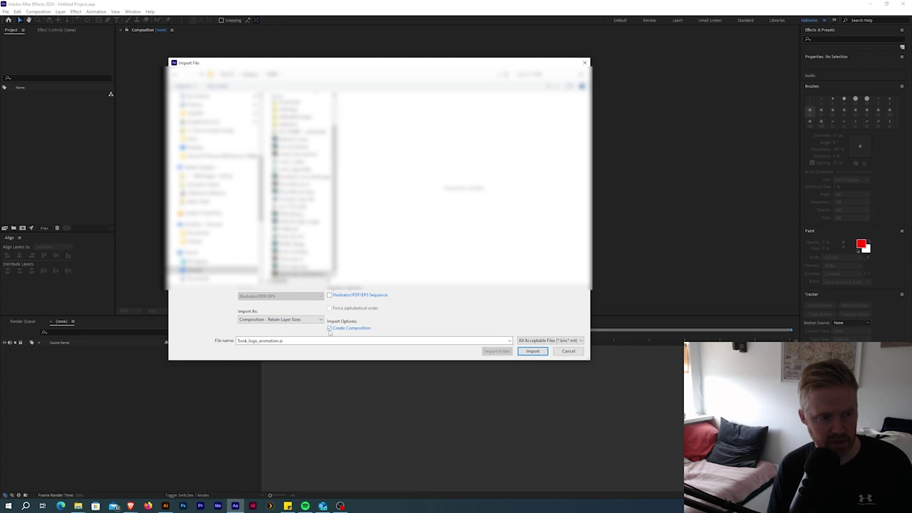
{"action": "left_click", "coordinate": [533, 352]}
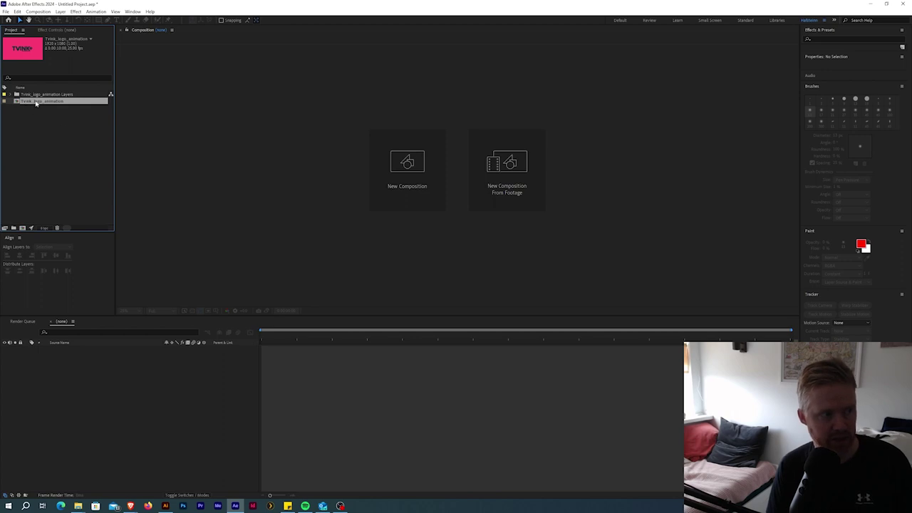
Step: Open the Tvink_logo_animation composition and zoom the viewer to half size
{"action": "double_click", "coordinate": [39, 102]}
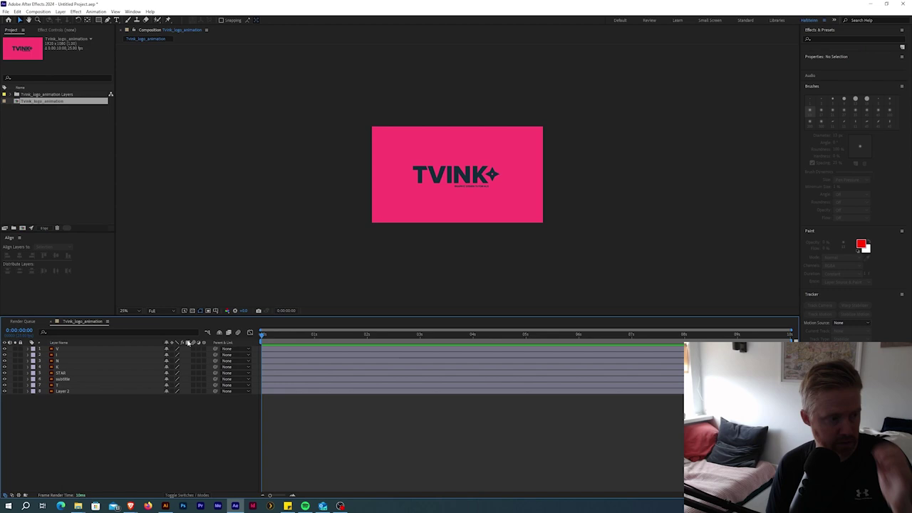
{"action": "left_click", "coordinate": [61, 348]}
{"action": "left_click", "coordinate": [63, 392]}
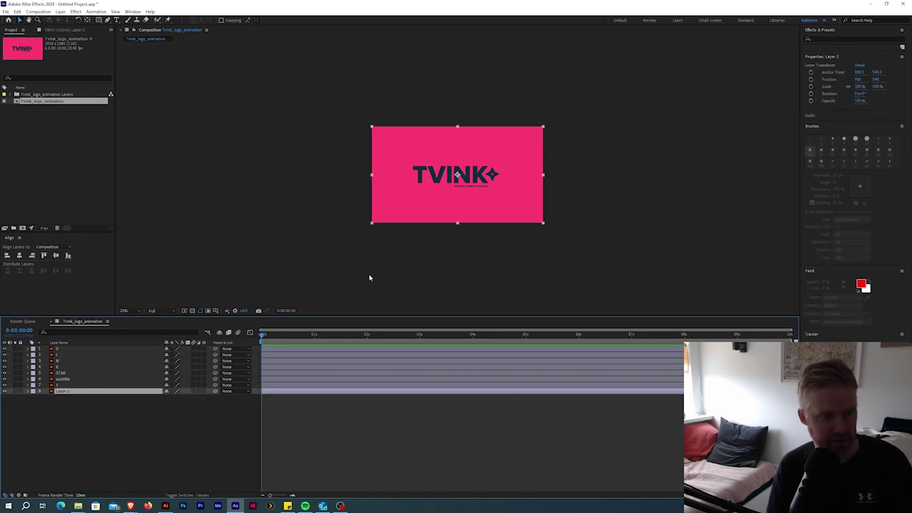
{"action": "key", "text": "/"}
{"action": "key", "text": "comma"}
{"action": "key", "text": "comma"}
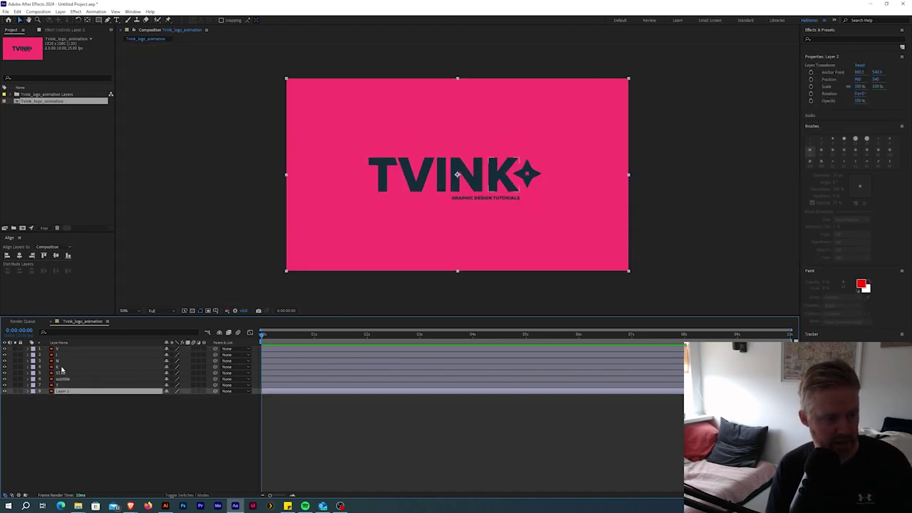
Step: Test-drag the T, N and K letters, undoing each, then expand the subtitle layer
{"action": "left_click", "coordinate": [62, 385]}
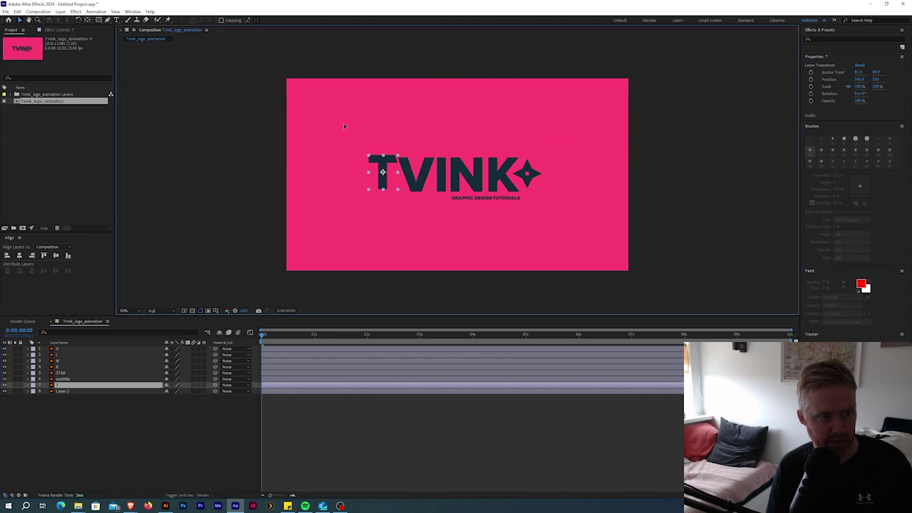
{"action": "mouse_move", "coordinate": [383, 171]}
{"action": "left_mouse_down"}
{"action": "mouse_move", "coordinate": [381, 187]}
{"action": "mouse_move", "coordinate": [430, 146]}
{"action": "left_mouse_up"}
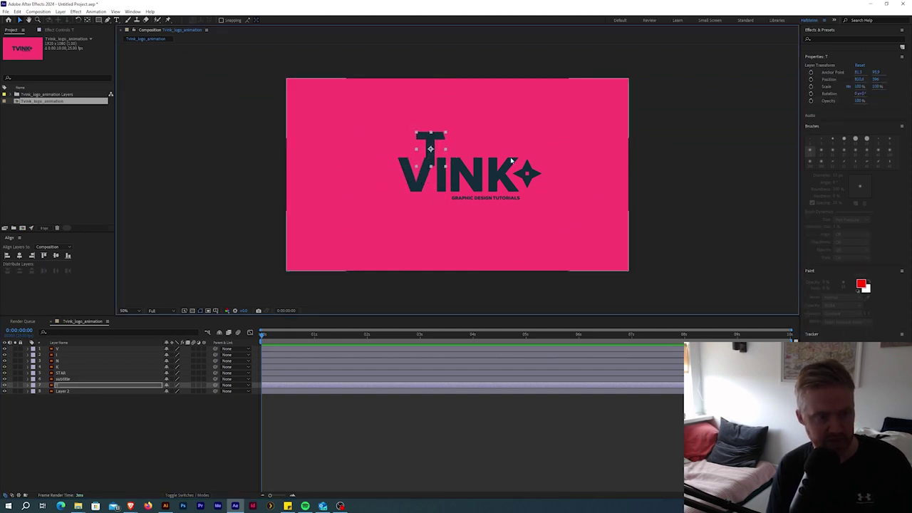
{"action": "key", "text": "ctrl+z"}
{"action": "left_click", "coordinate": [466, 174]}
{"action": "left_click_drag", "start_coordinate": [467, 174], "coordinate": [513, 121]}
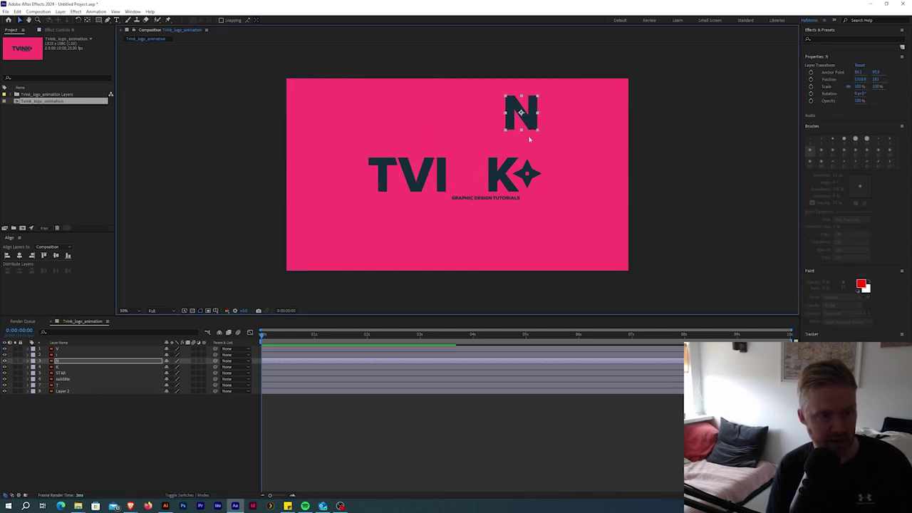
{"action": "key", "text": "ctrl+z"}
{"action": "left_click", "coordinate": [513, 187]}
{"action": "left_click_drag", "start_coordinate": [513, 186], "coordinate": [541, 121]}
{"action": "key", "text": "ctrl+z"}
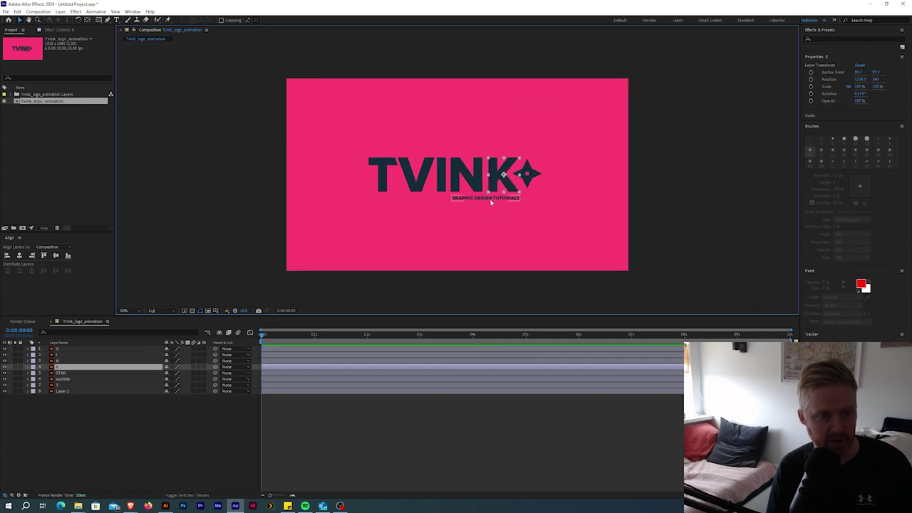
{"action": "left_click", "coordinate": [486, 197]}
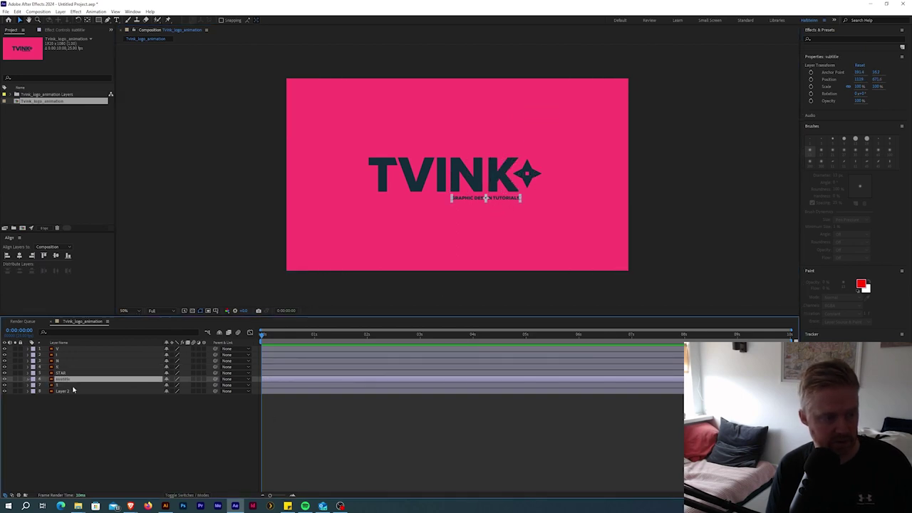
{"action": "left_click", "coordinate": [30, 380]}
Step: Add subtitle Position keyframes at 0 and about 7 seconds, moving it lower
{"action": "left_click", "coordinate": [35, 386]}
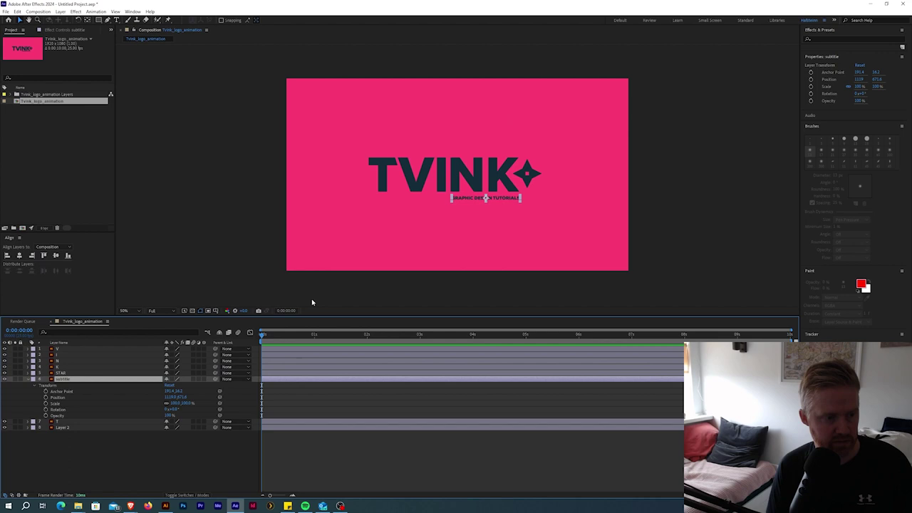
{"action": "left_click", "coordinate": [45, 396]}
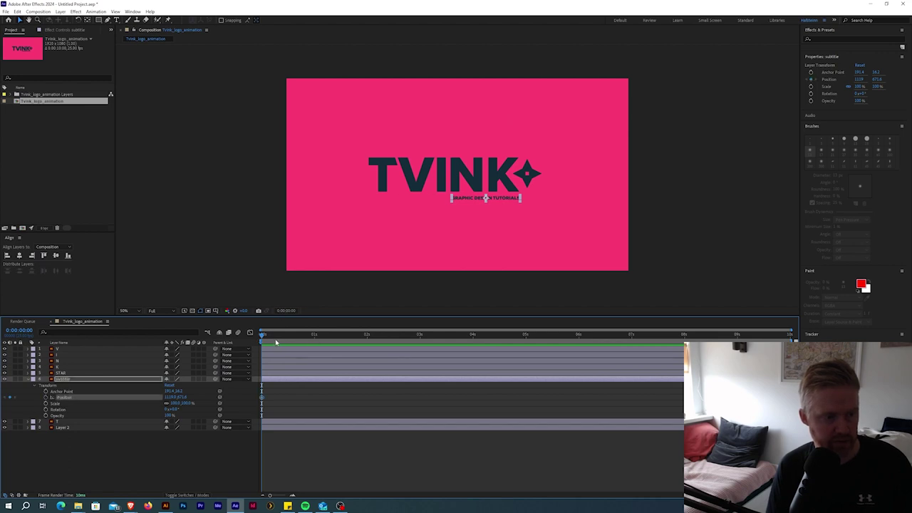
{"action": "left_click_drag", "start_coordinate": [277, 336], "coordinate": [682, 335]}
{"action": "left_click_drag", "start_coordinate": [500, 206], "coordinate": [500, 246]}
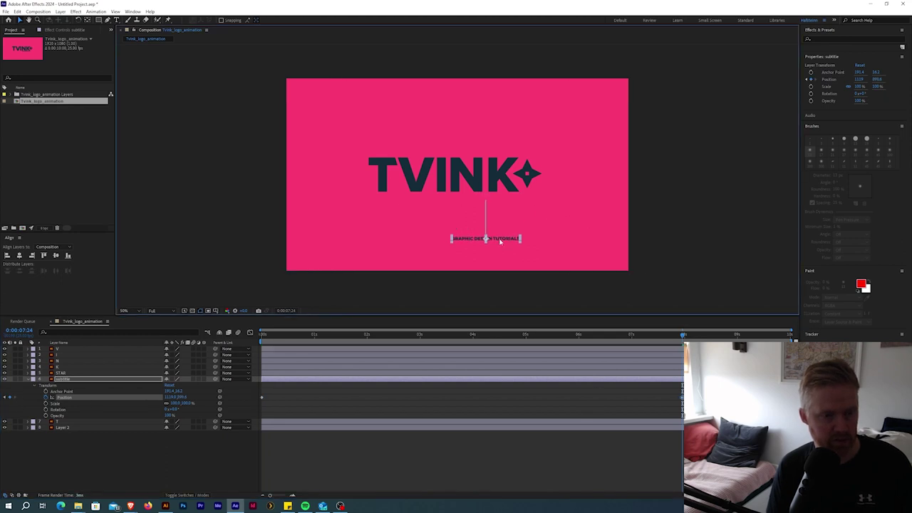
{"action": "left_click_drag", "start_coordinate": [683, 335], "coordinate": [262, 334]}
Step: Move the end Position keyframe to about 2 seconds and preview the animation
{"action": "key", "text": "space"}
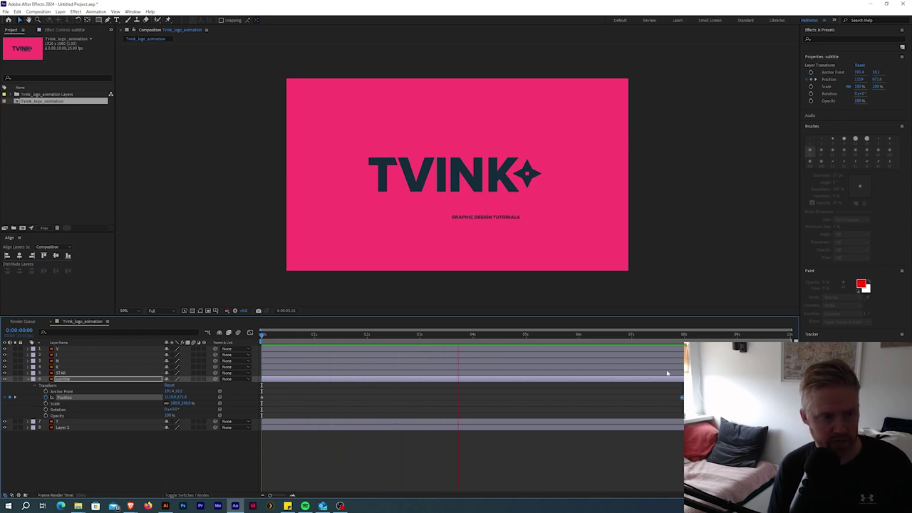
{"action": "key", "text": "space"}
{"action": "key", "text": "k"}
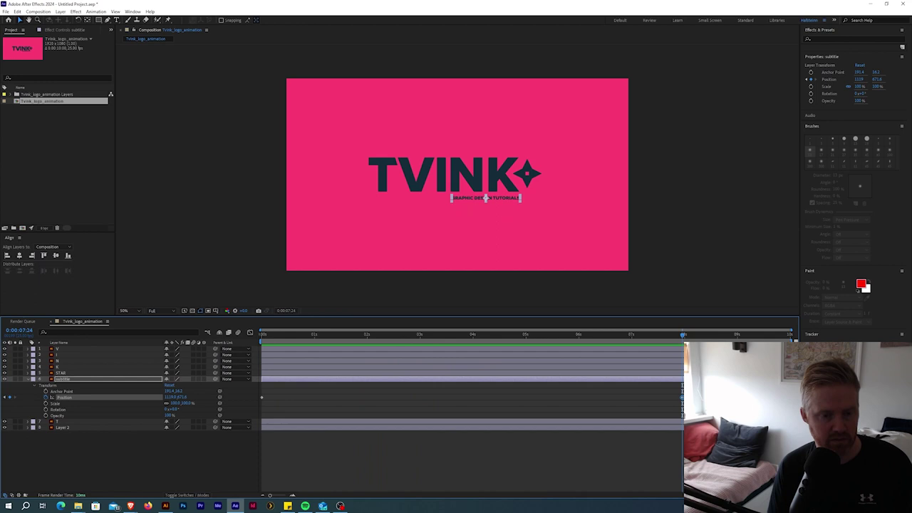
{"action": "left_click_drag", "start_coordinate": [682, 397], "coordinate": [366, 397]}
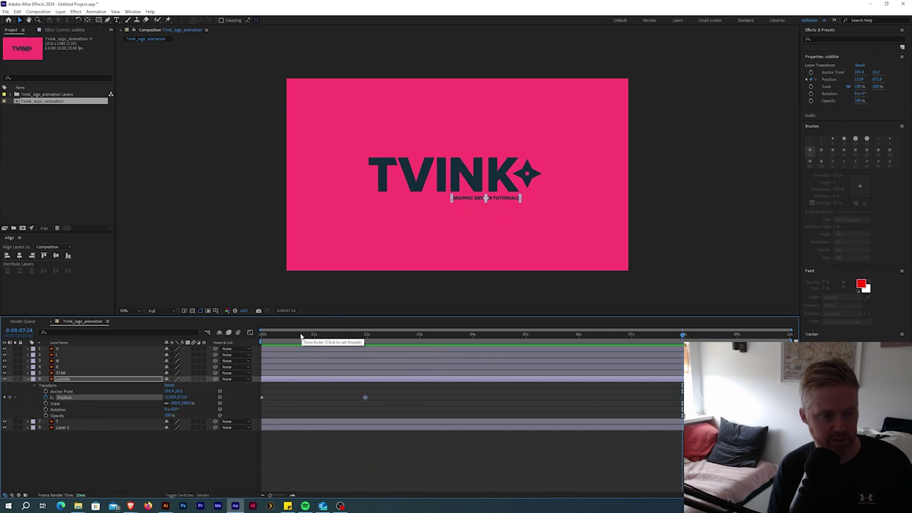
{"action": "key", "text": "Home"}
{"action": "key", "text": "space"}
{"action": "key", "text": "space"}
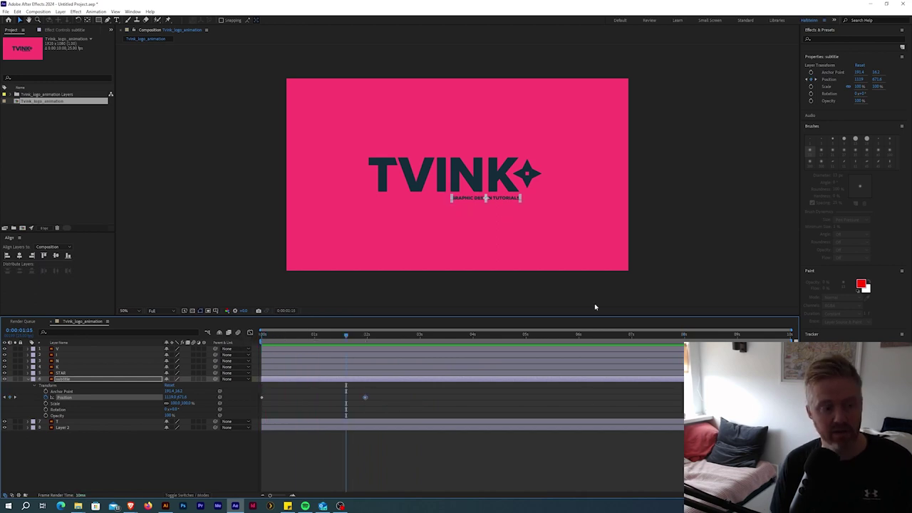